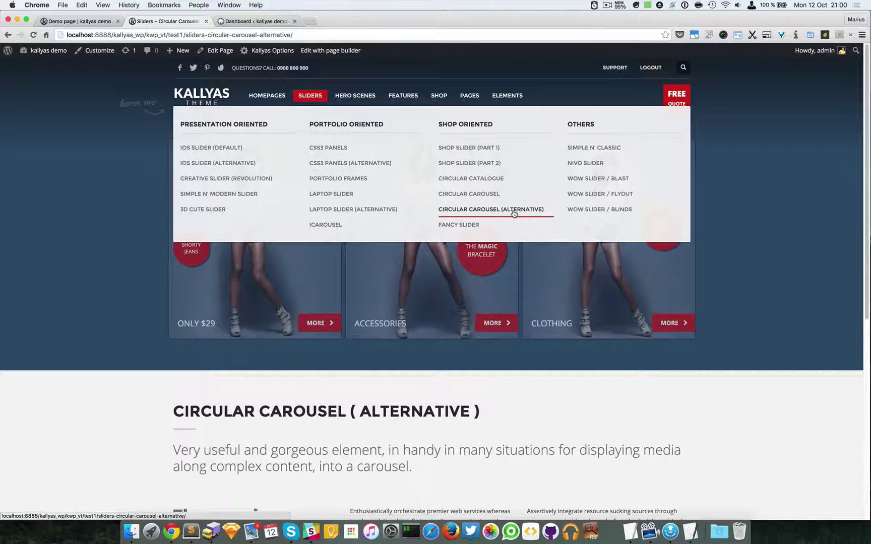
- Open the Circular Carousel (Alternative) demo page from the Sliders menu
left_click(514, 212)
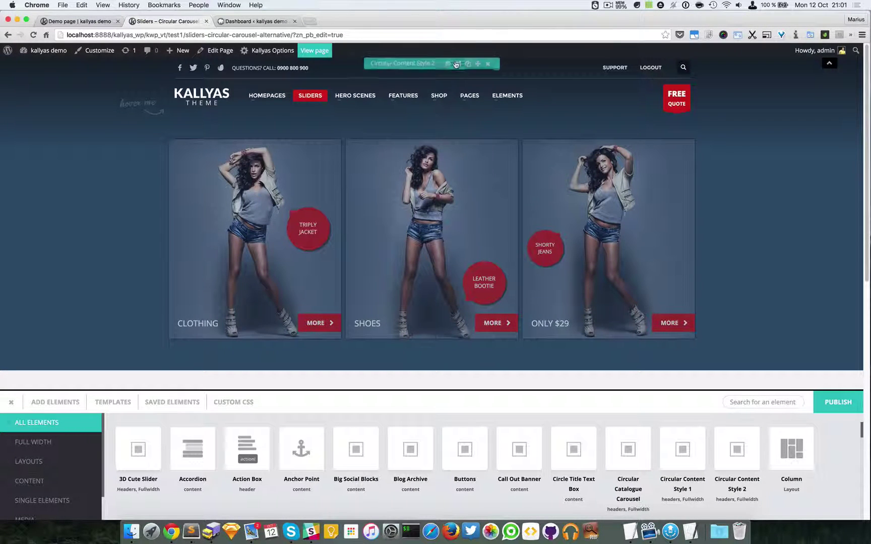
mouse_move(432, 64)
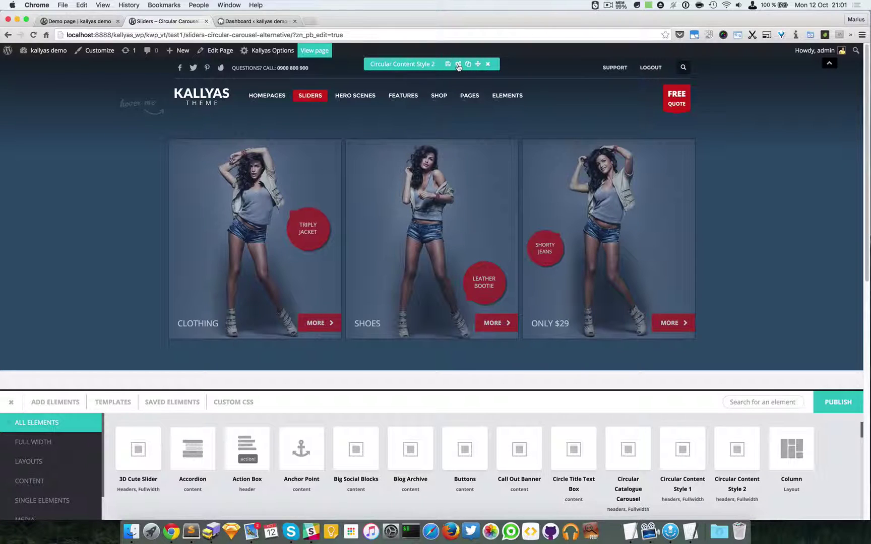
- Open the Circular Content Style 2 element options and show its Background & Styles settings
left_click(827, 66)
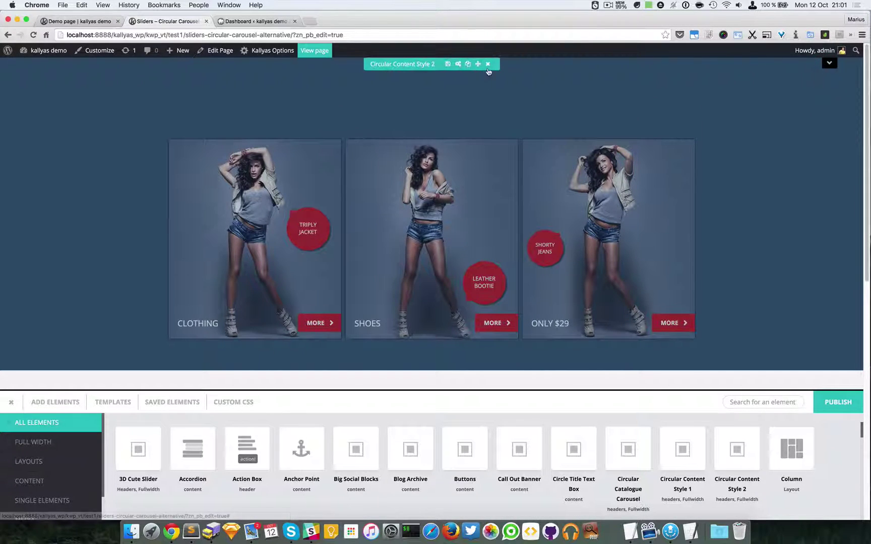
left_click(456, 64)
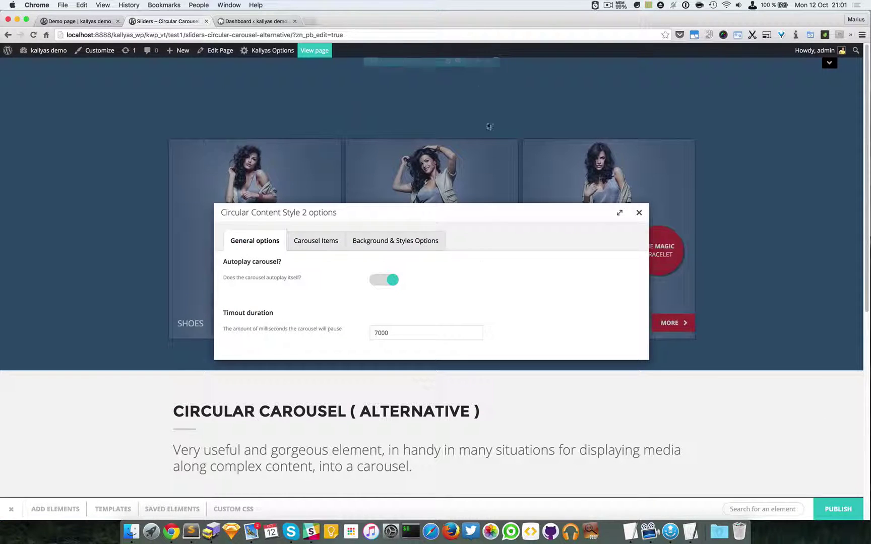
left_click_drag(399, 213, 459, 219)
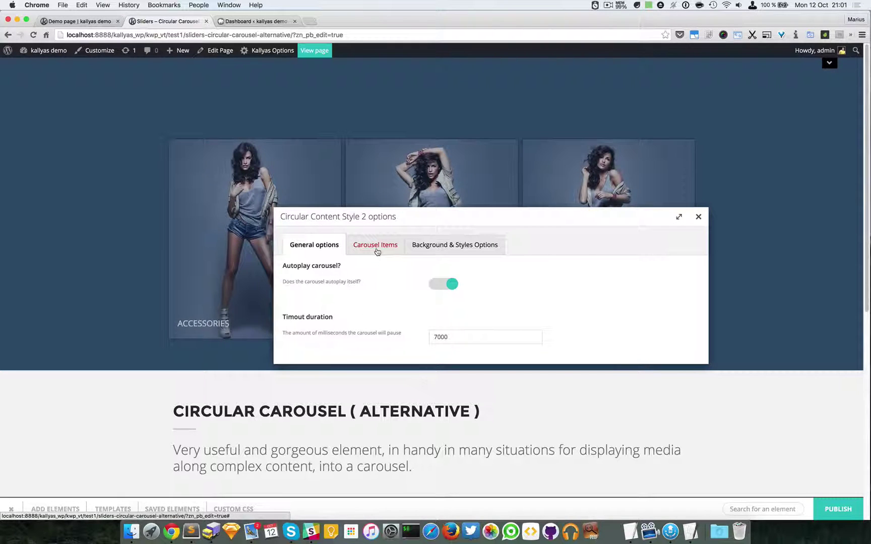
left_click(439, 247)
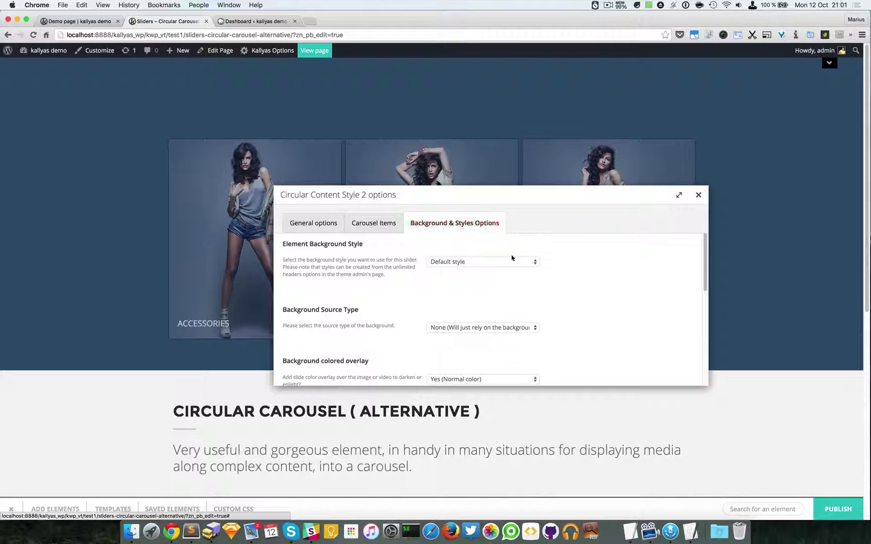
scroll(566, 283, "down", 1)
scroll(566, 283, "down", 2)
scroll(566, 282, "down", 3)
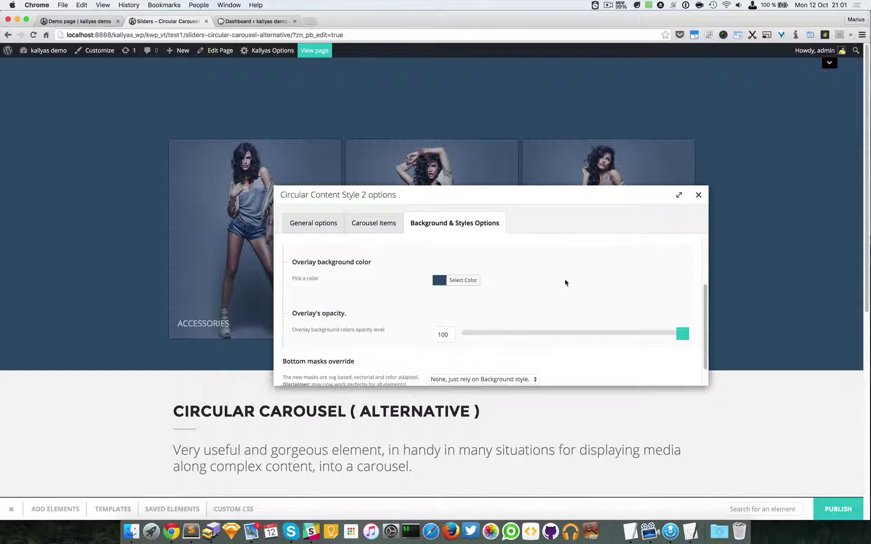
scroll(565, 283, "down", 1)
scroll(419, 293, "up", 5)
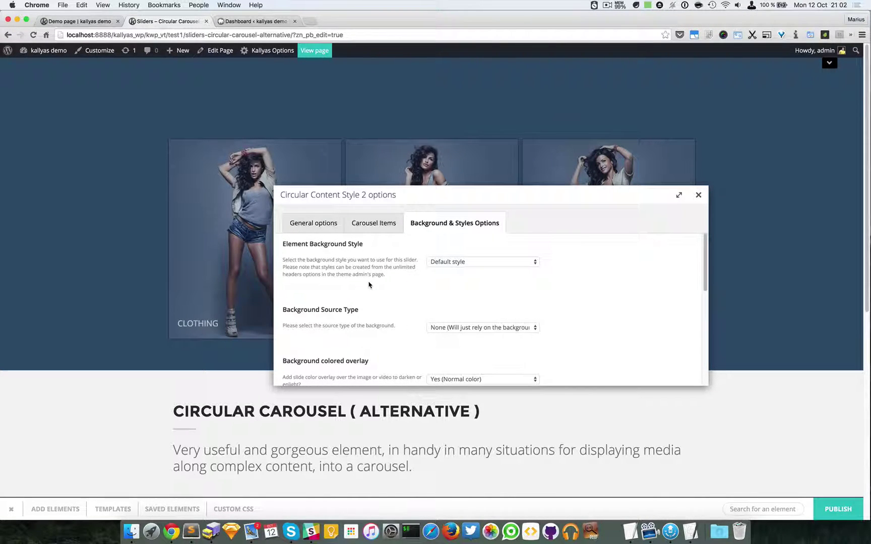
- Show the Carousel Items slide list and open the first slide's settings
left_click(377, 227)
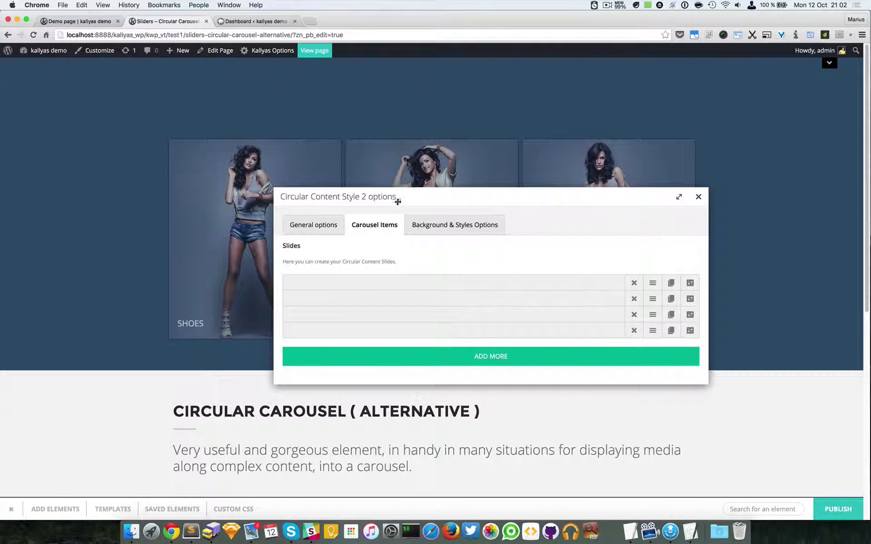
left_click_drag(397, 202, 480, 275)
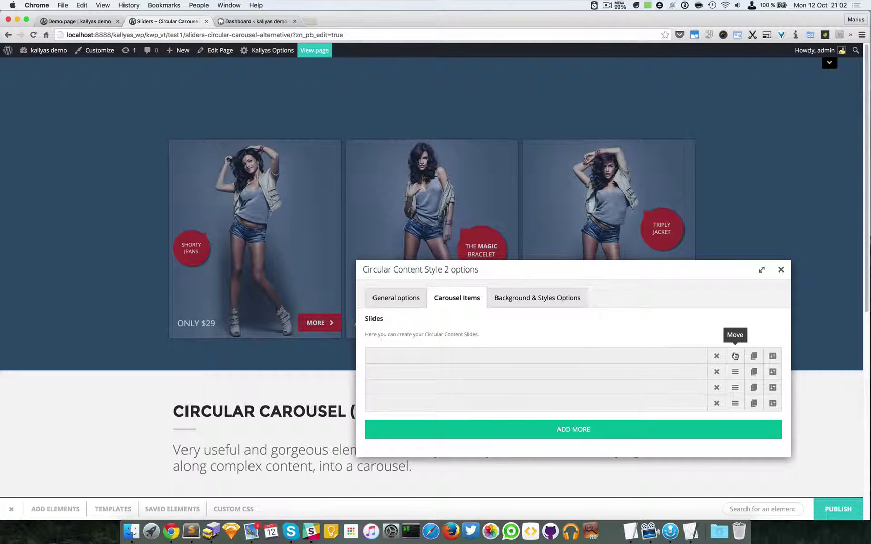
left_click(771, 358)
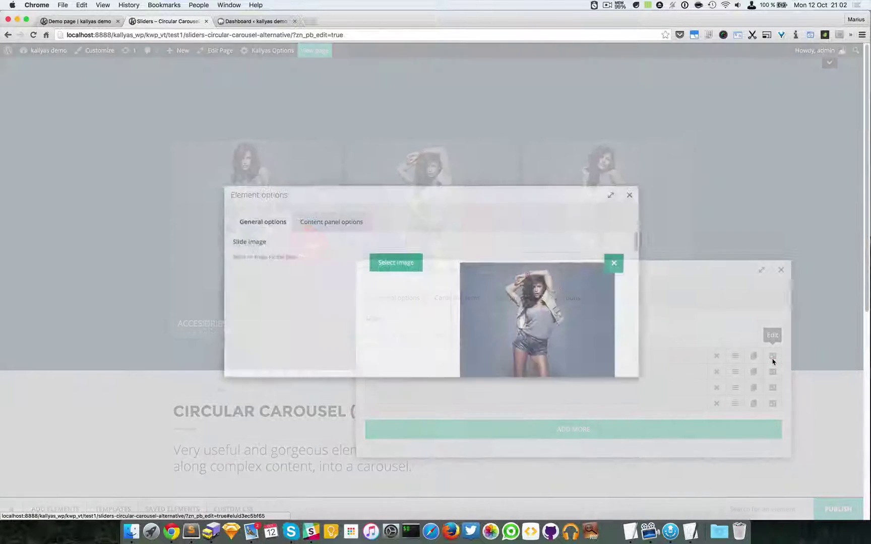
- Close the slide settings and the carousel options dialog
left_click_drag(513, 189, 628, 231)
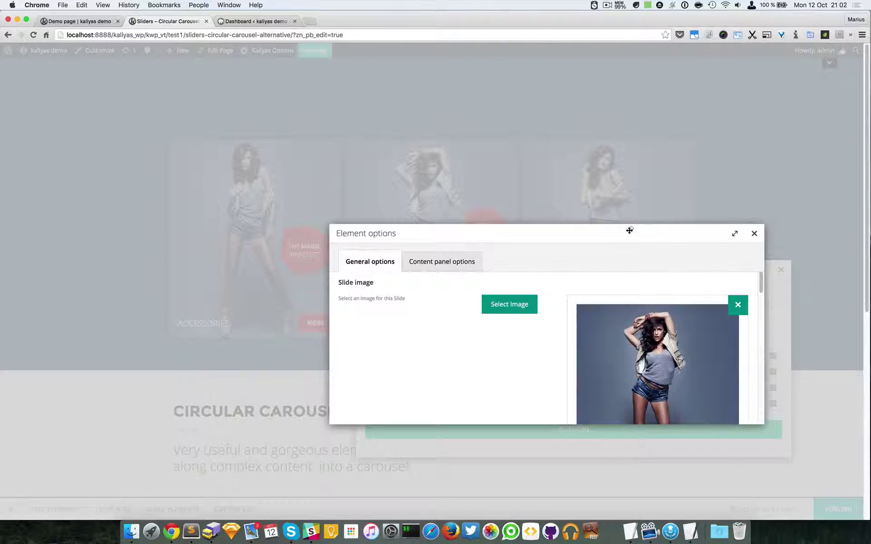
left_click(754, 235)
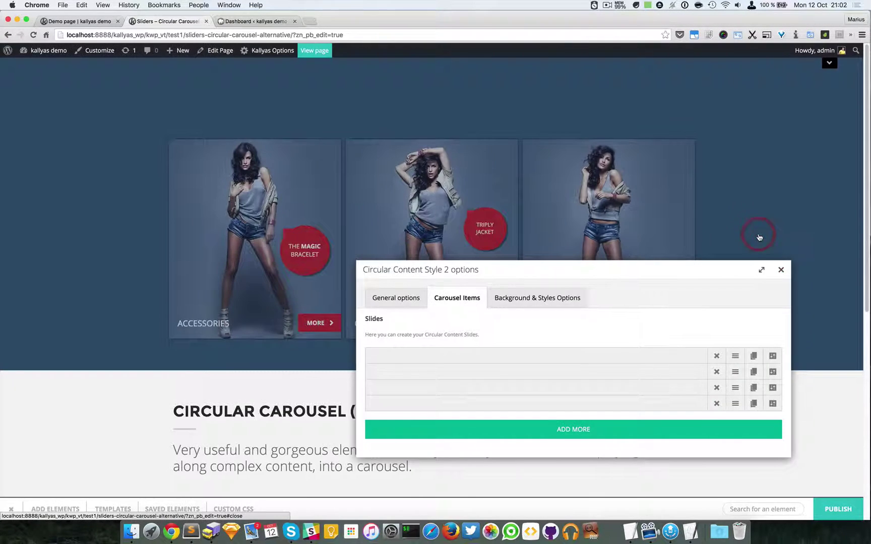
left_click(783, 270)
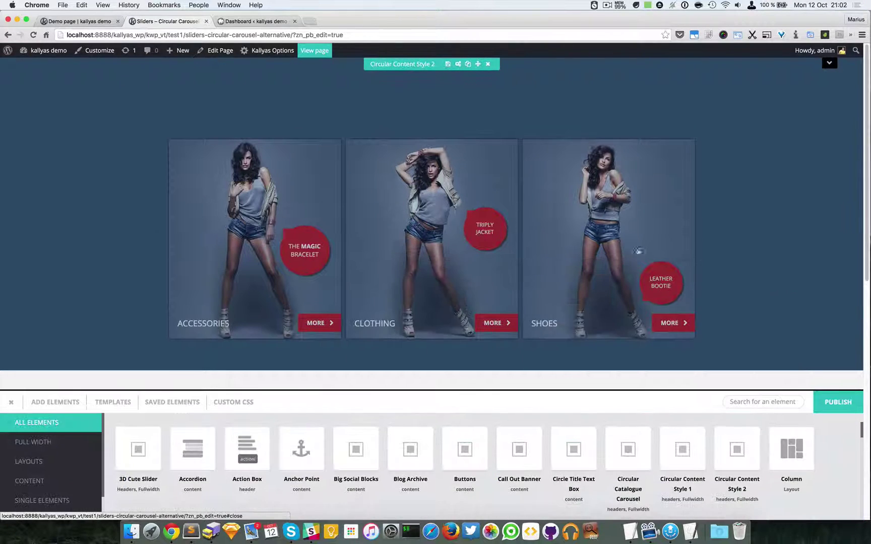
left_click(318, 322)
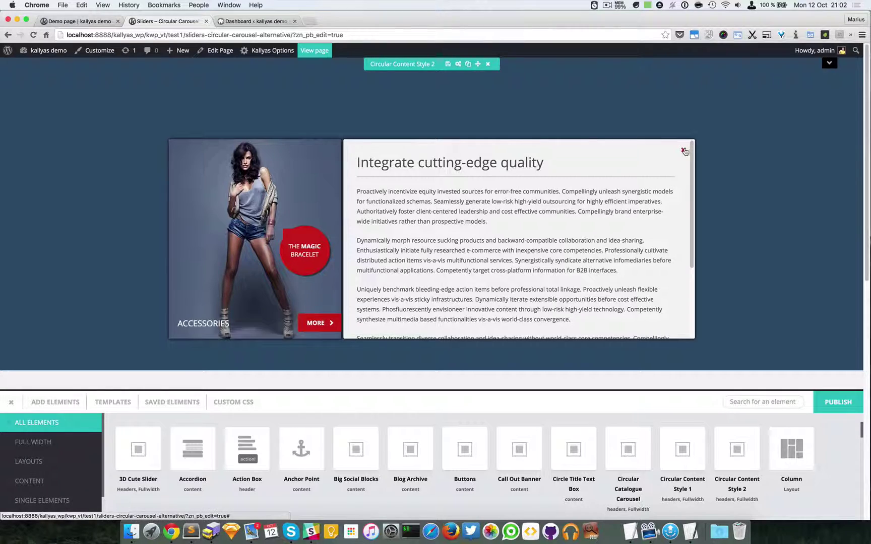
scroll(521, 248, "down", 5)
scroll(521, 248, "down", 3)
scroll(739, 274, "up", 5)
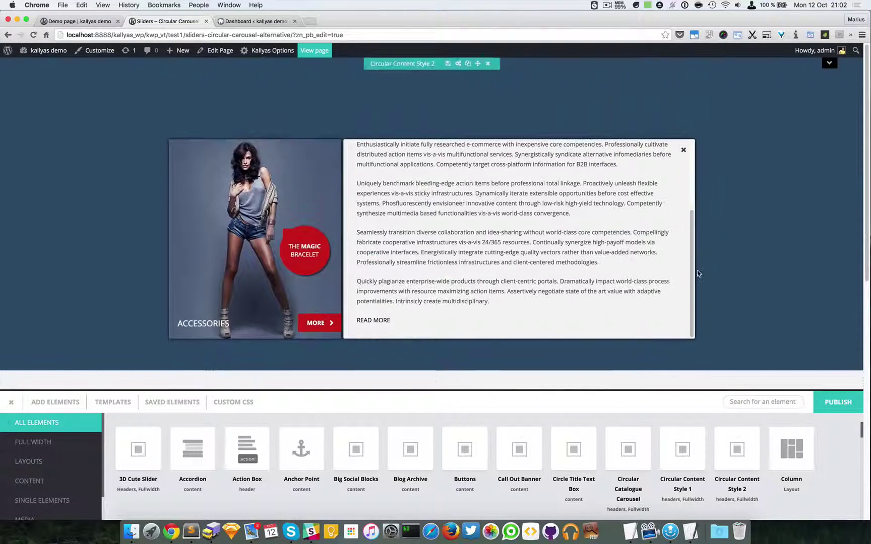
scroll(560, 292, "up", 5)
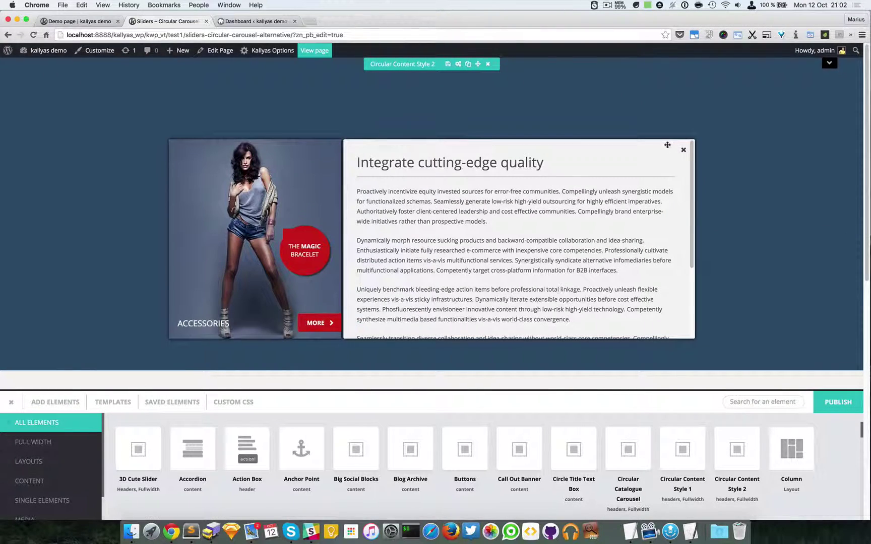
left_click(684, 151)
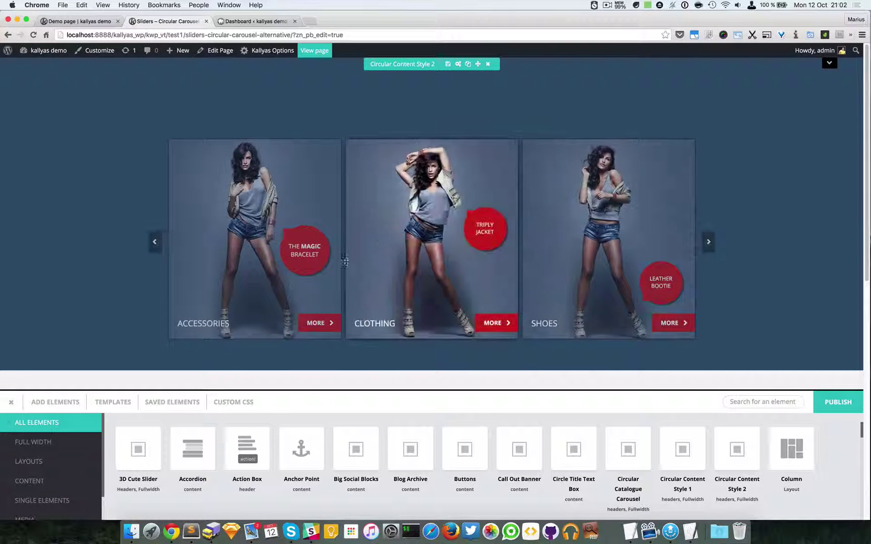
- Reopen the carousel options and the first slide's settings, showing its bubble fields
left_click(458, 64)
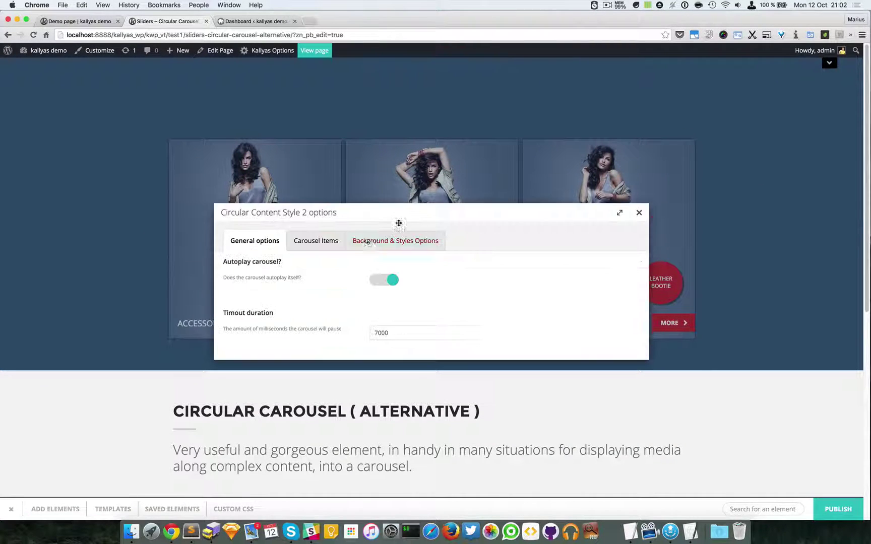
left_click(315, 242)
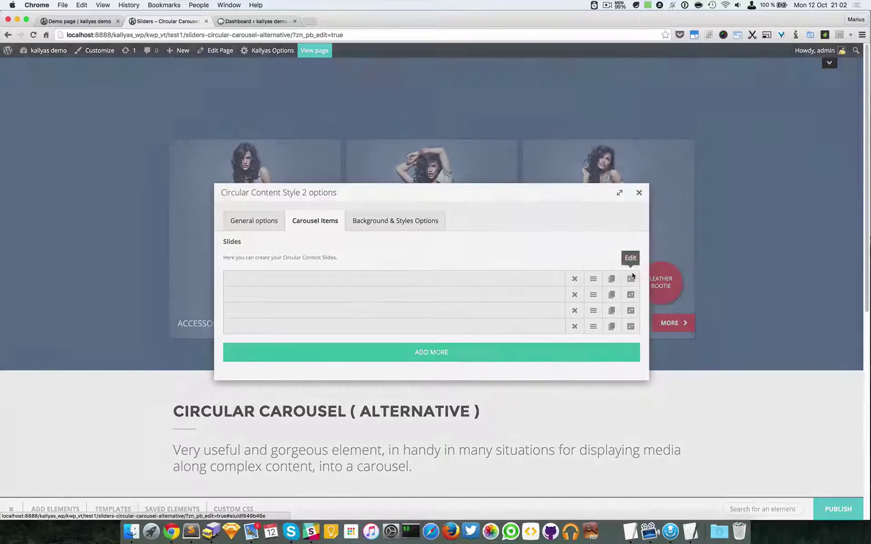
left_click(631, 279)
double_click(504, 191)
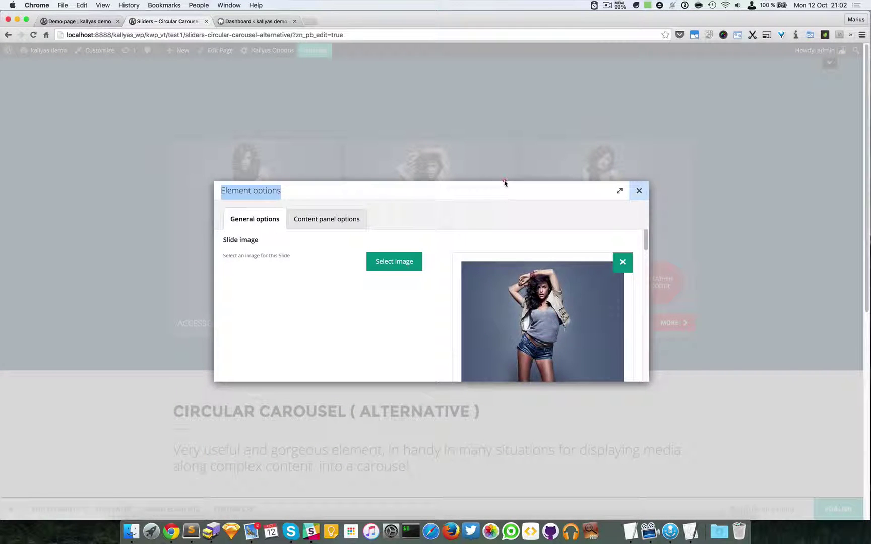
left_click_drag(483, 193, 552, 168)
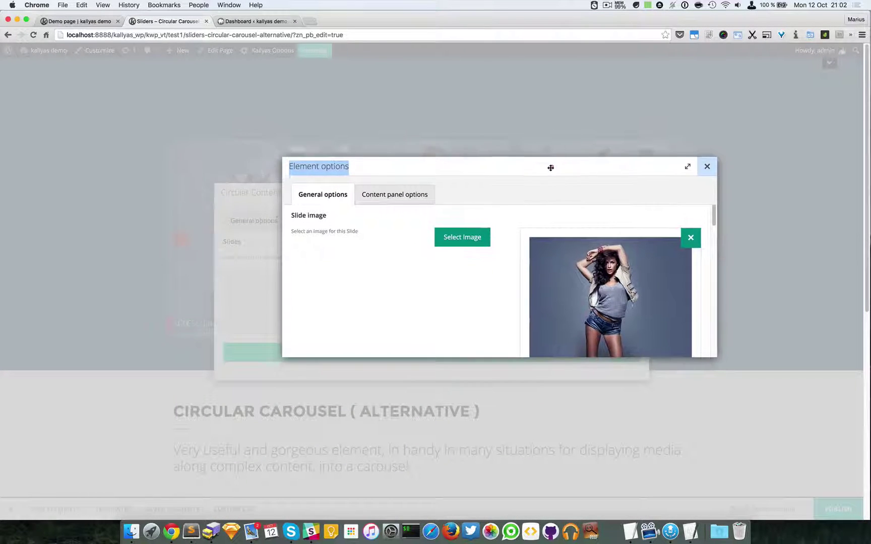
left_click(373, 250)
scroll(504, 286, "down", 3)
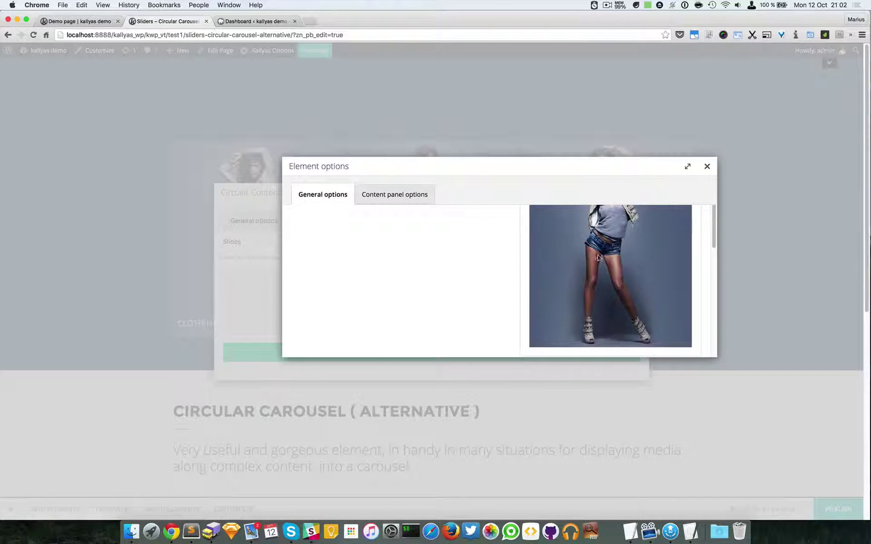
scroll(585, 259, "down", 3)
scroll(544, 240, "up", 3)
scroll(474, 265, "down", 2)
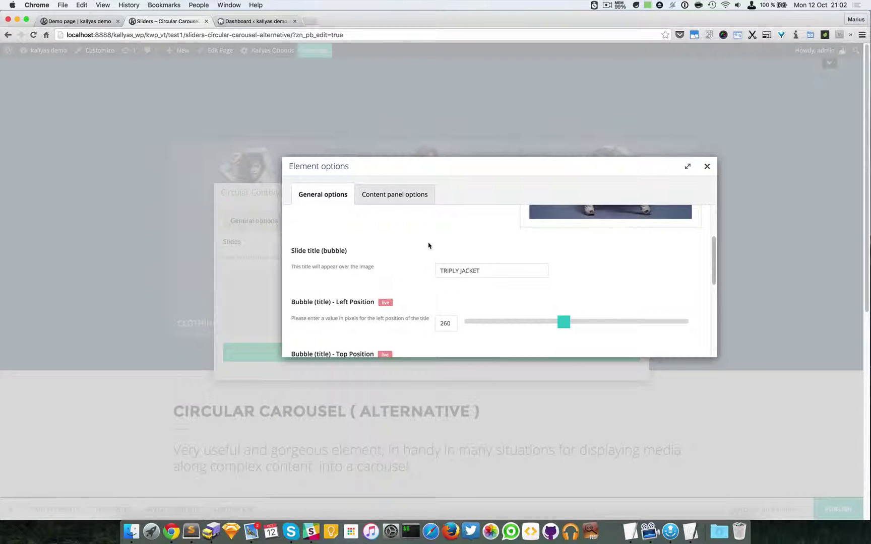
scroll(481, 282, "down", 1)
scroll(481, 281, "down", 3)
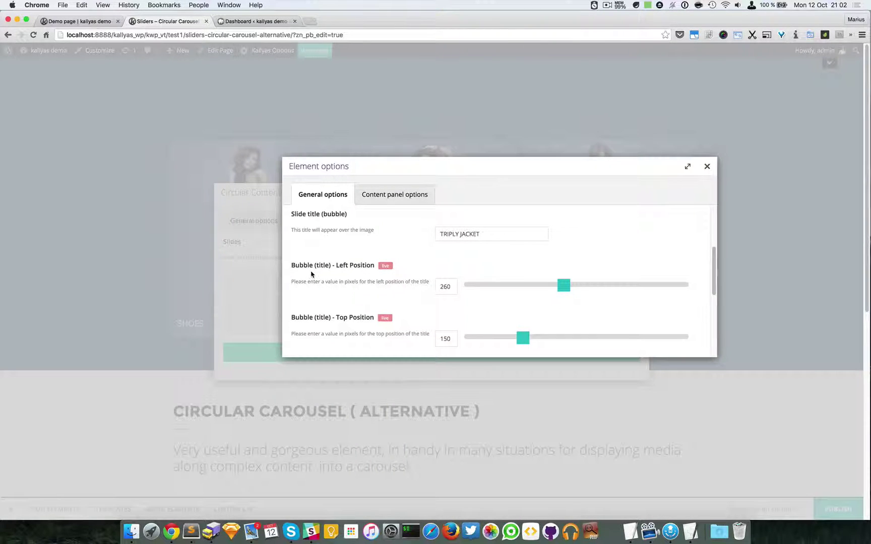
scroll(313, 268, "down", 1)
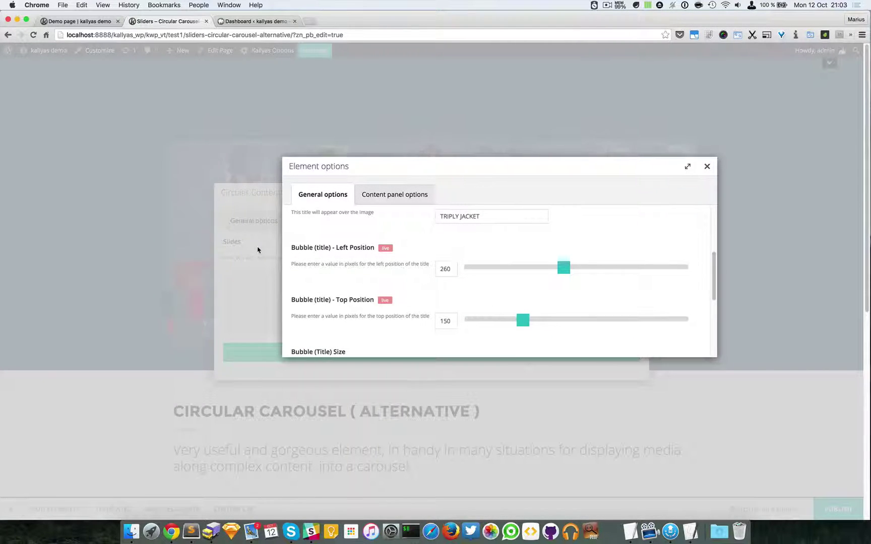
scroll(335, 296, "down", 2)
scroll(398, 318, "down", 5)
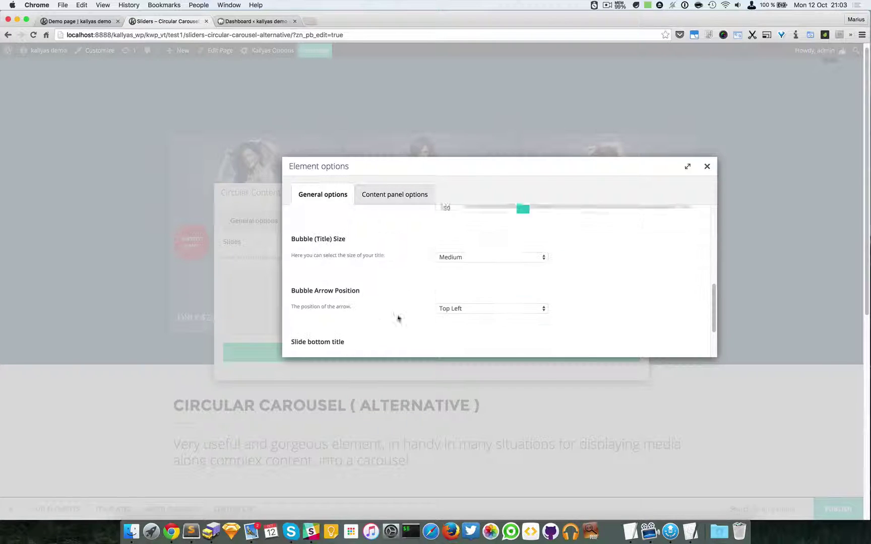
- Keep the bubble title size at Medium and the arrow position at Top Left
left_click(510, 254)
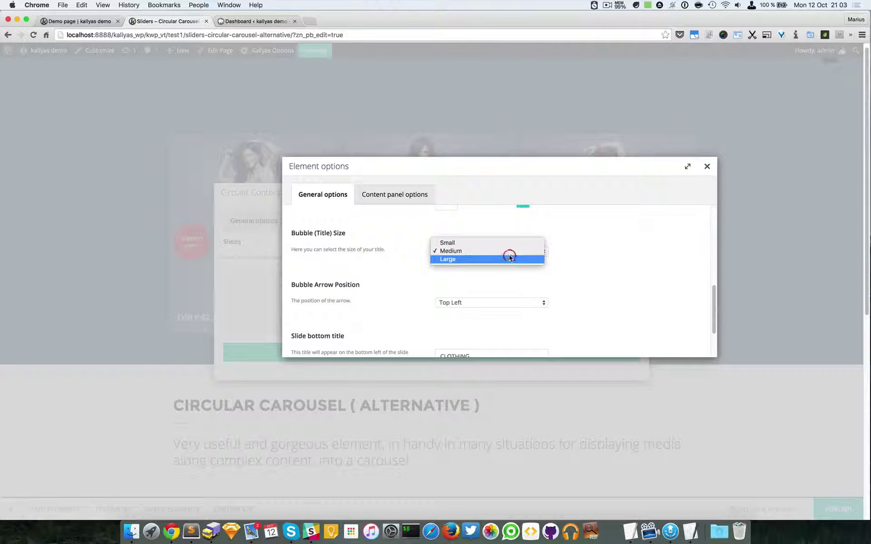
left_click(617, 253)
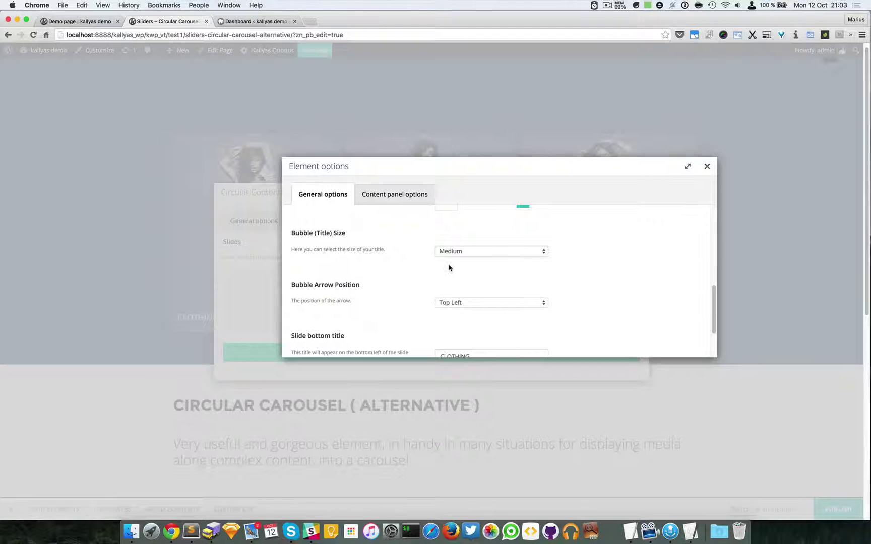
left_click(446, 300)
left_click(678, 307)
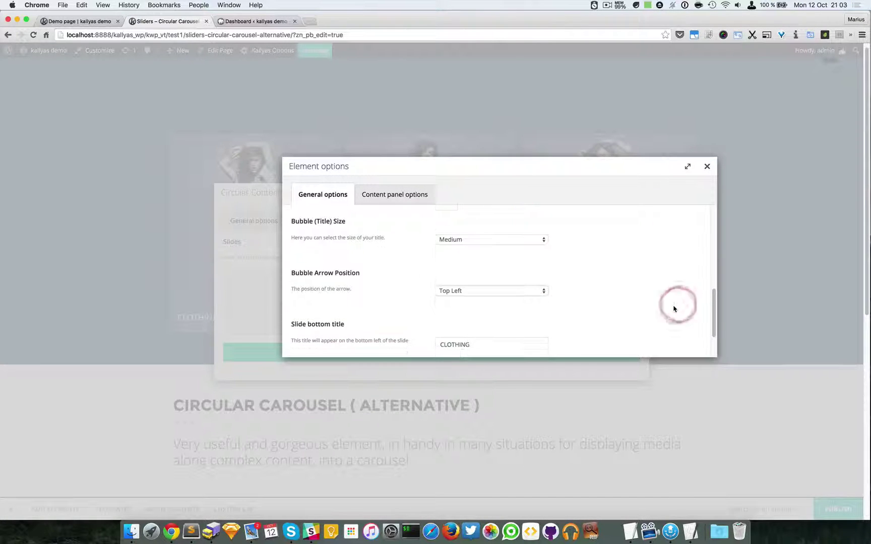
scroll(647, 307, "down", 3)
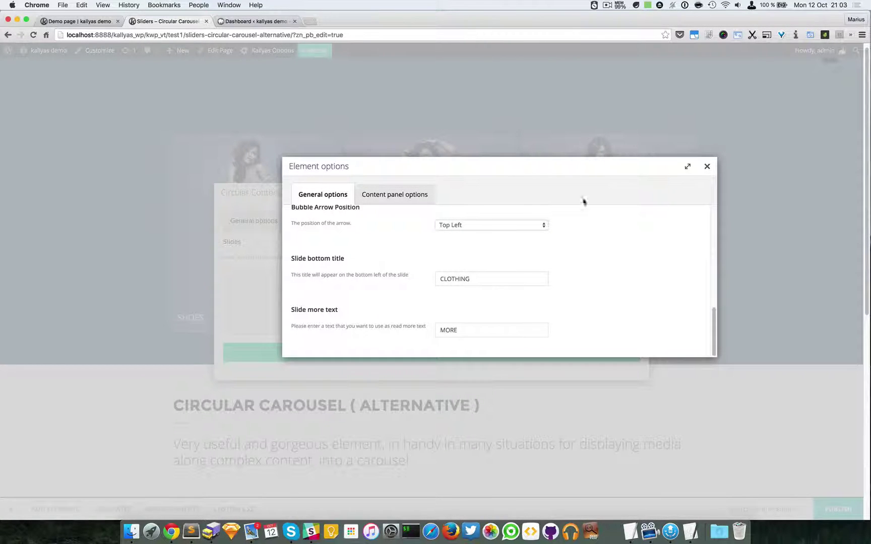
- Close the slide settings, return to the slide list and reopen the first slide
left_click(706, 166)
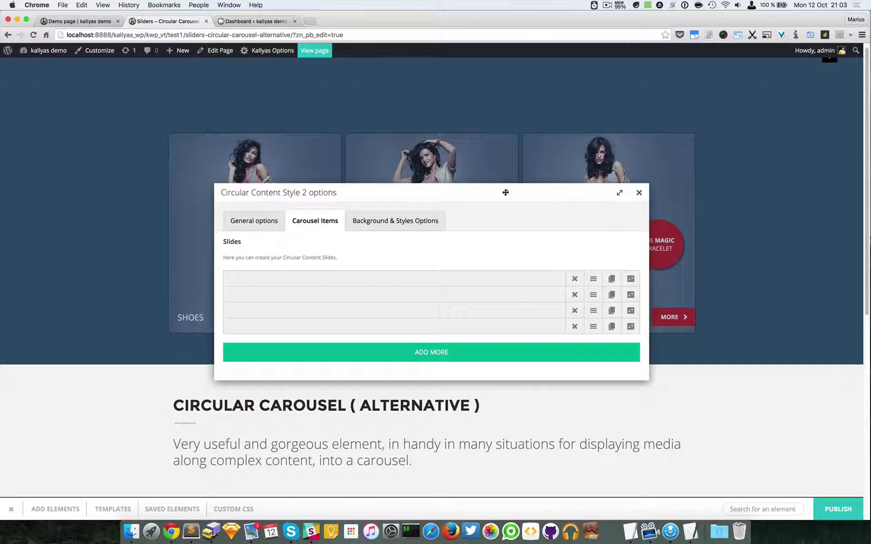
left_click_drag(506, 190, 678, 182)
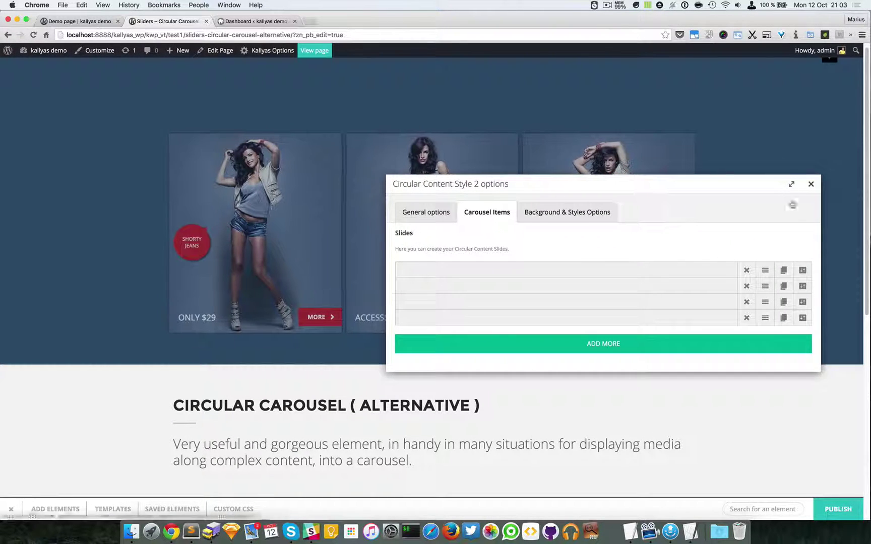
left_click(803, 272)
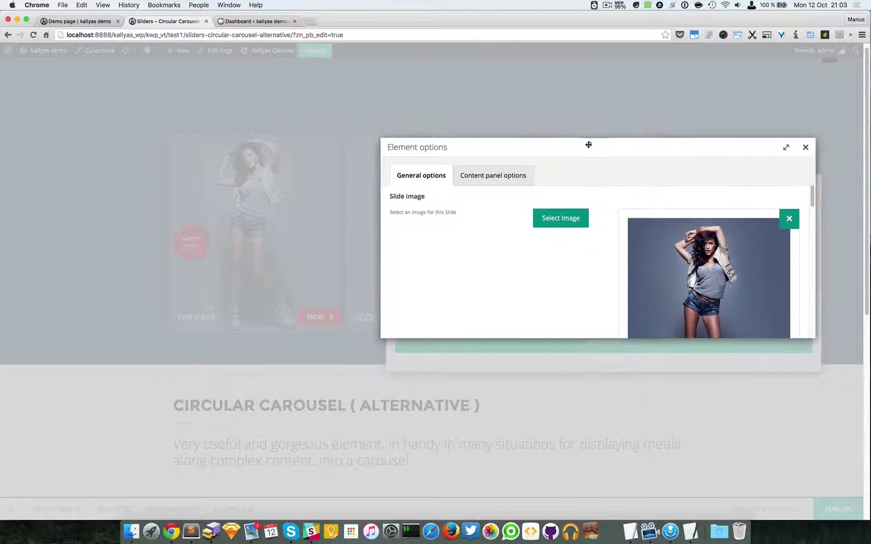
- Set the TRIPLY JACKET bubble title left position to 214 px
left_click_drag(422, 190, 587, 141)
scroll(548, 241, "down", 5)
scroll(547, 244, "down", 2)
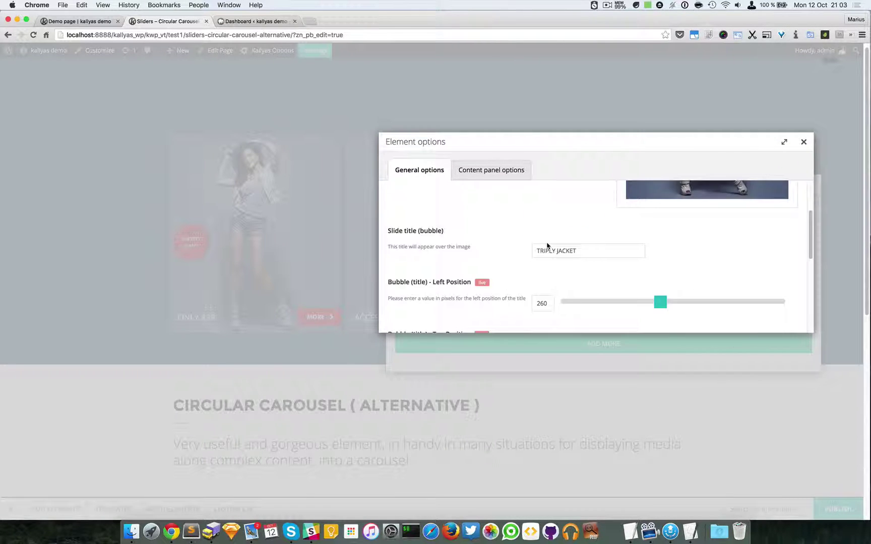
scroll(547, 245, "down", 1)
scroll(547, 246, "down", 1)
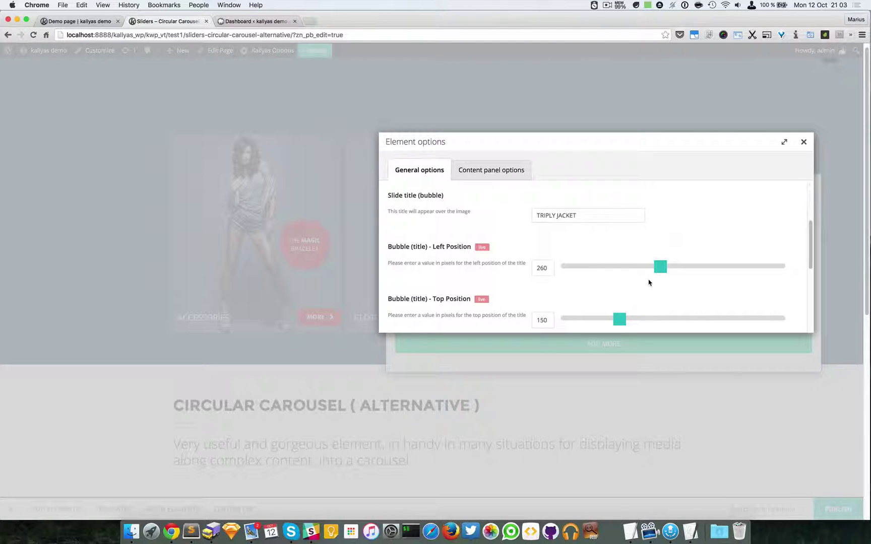
mouse_move(659, 268)
left_mouse_down()
mouse_move(624, 267)
mouse_move(643, 268)
left_mouse_up()
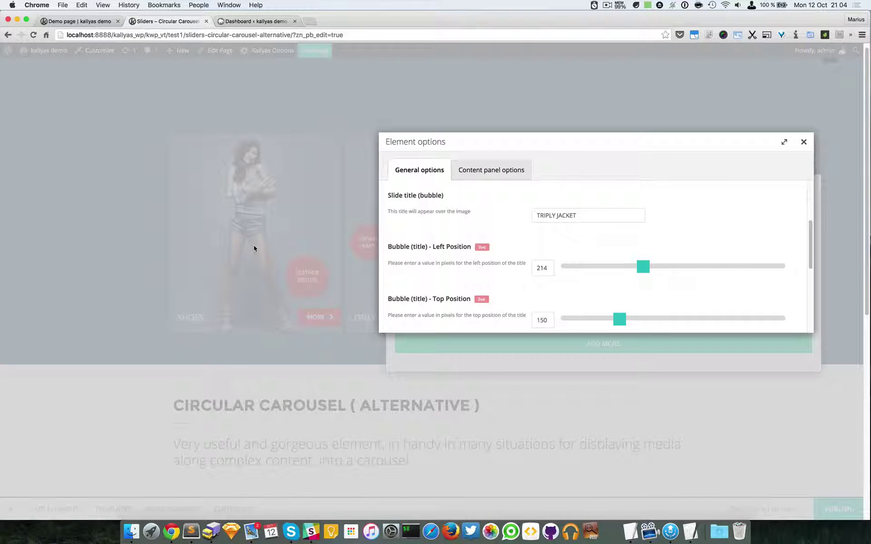
scroll(583, 270, "down", 2)
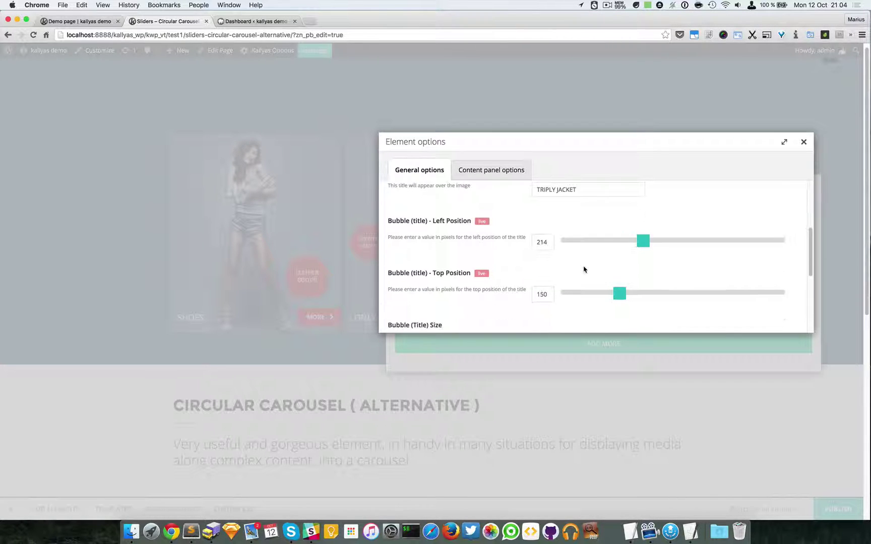
scroll(585, 274, "down", 2)
scroll(589, 278, "down", 2)
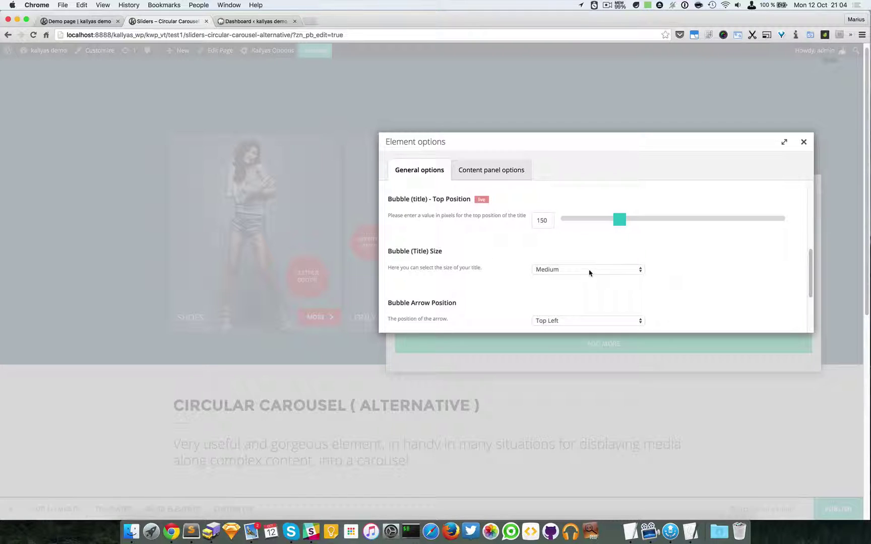
left_click(589, 269)
left_click(587, 263)
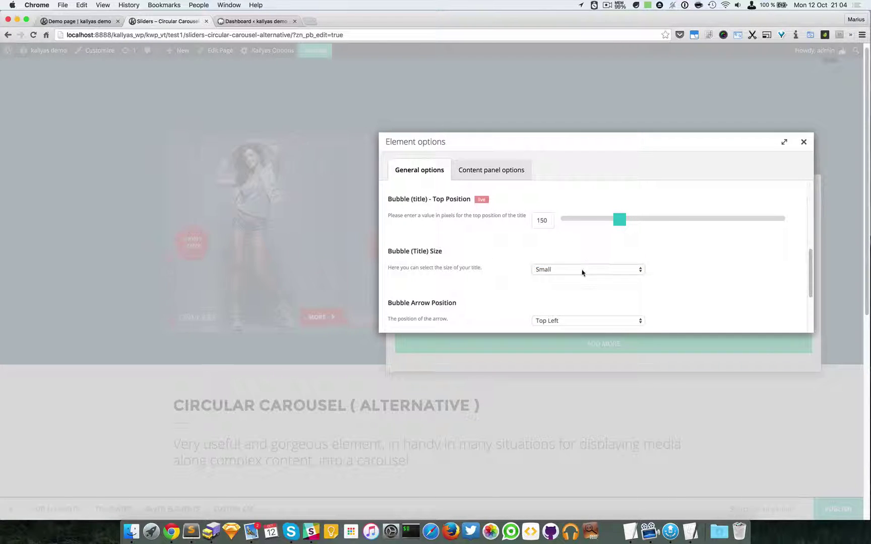
left_click(584, 271)
left_click(579, 286)
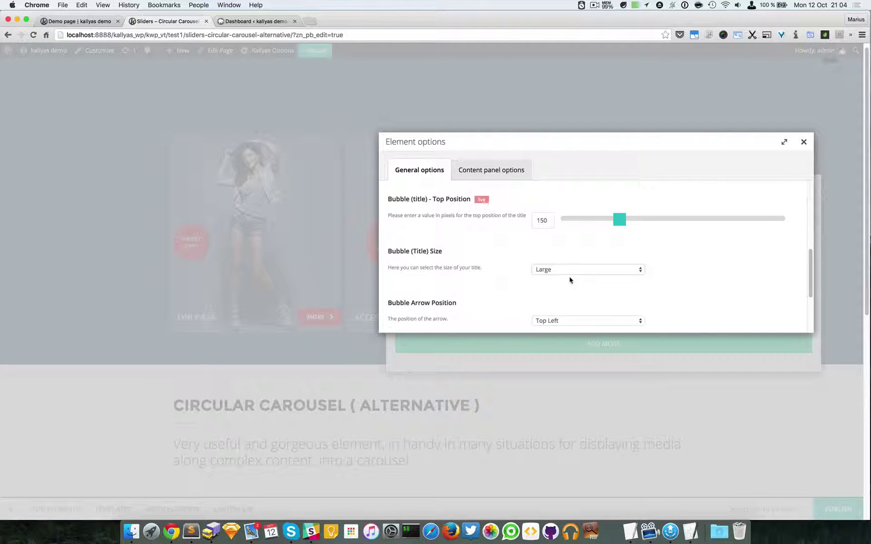
left_click(572, 261)
left_click(570, 263)
scroll(572, 273, "down", 2)
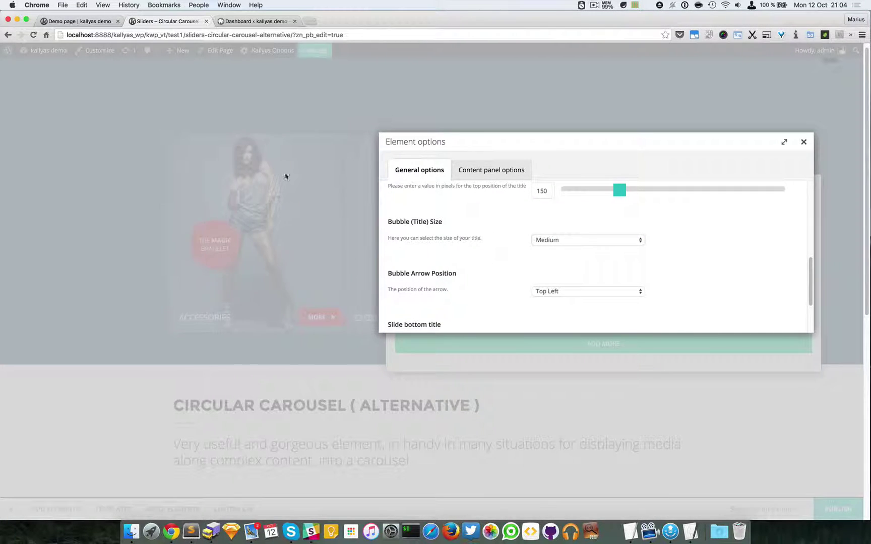
left_click(576, 289)
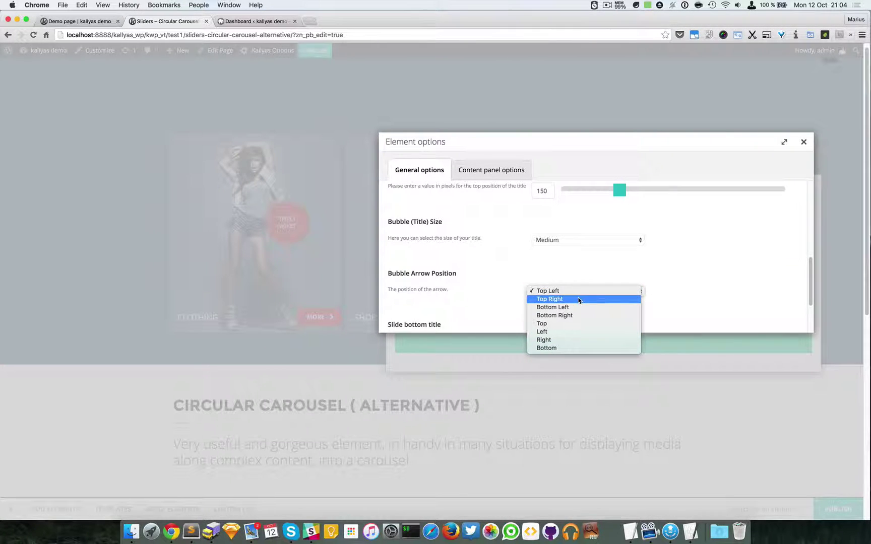
left_click(675, 292)
scroll(675, 292, "down", 3)
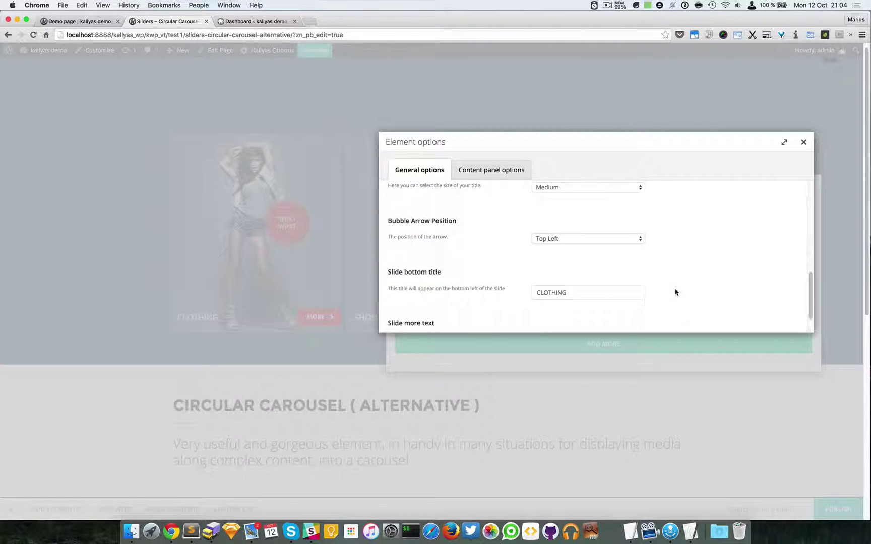
scroll(542, 272, "down", 2)
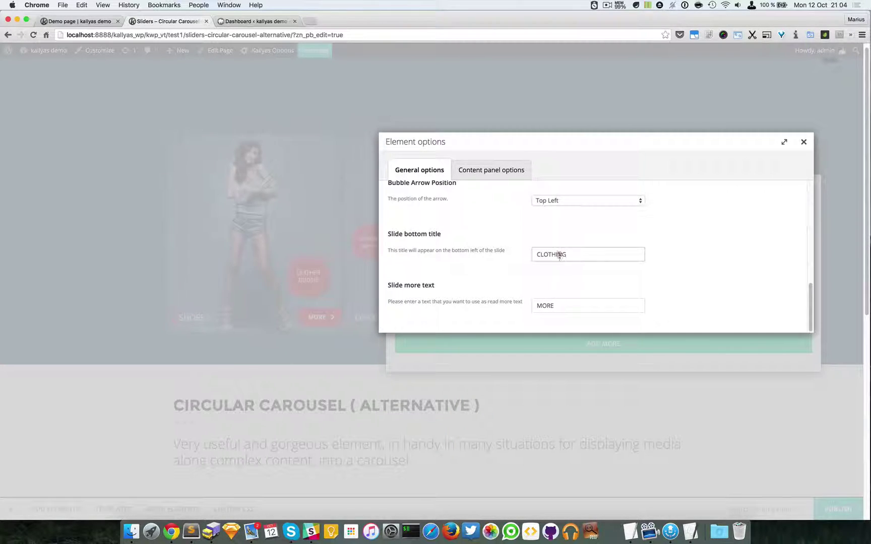
double_click(558, 255)
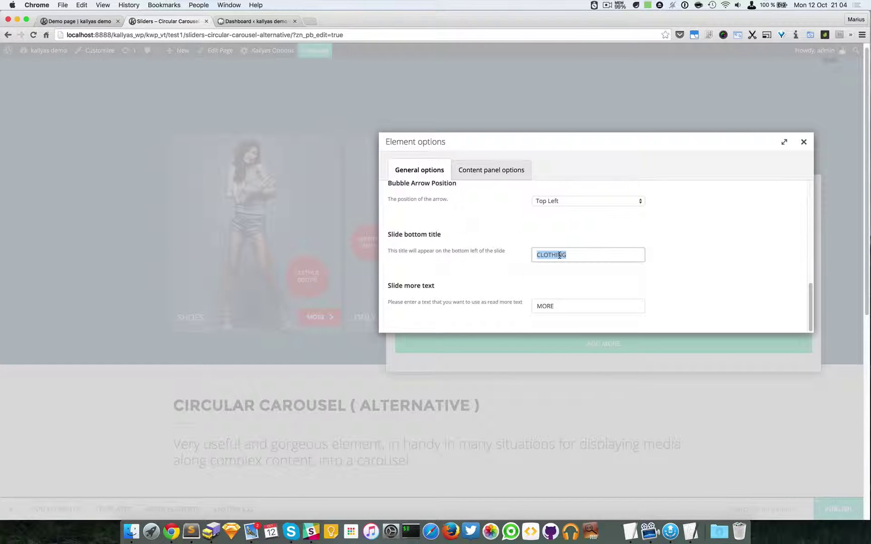
left_click(558, 255)
left_click(594, 309)
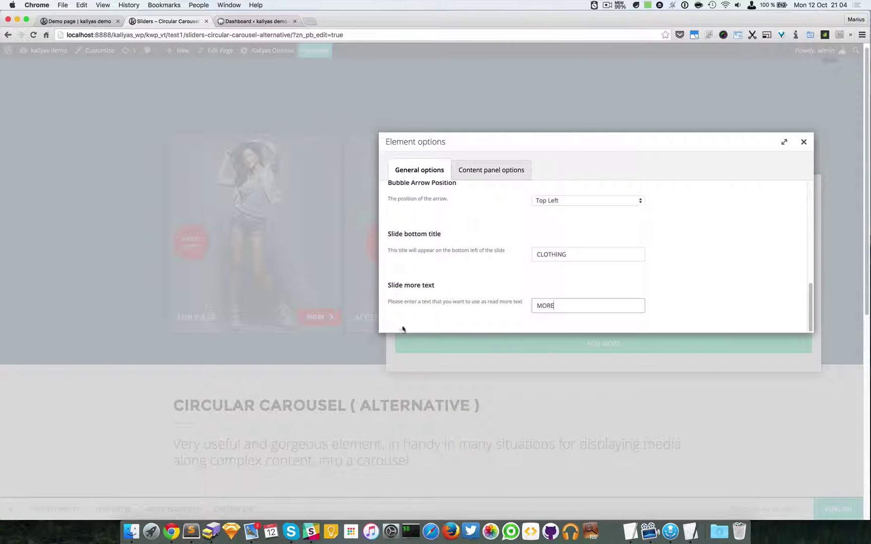
double_click(574, 305)
key("BackSpace")
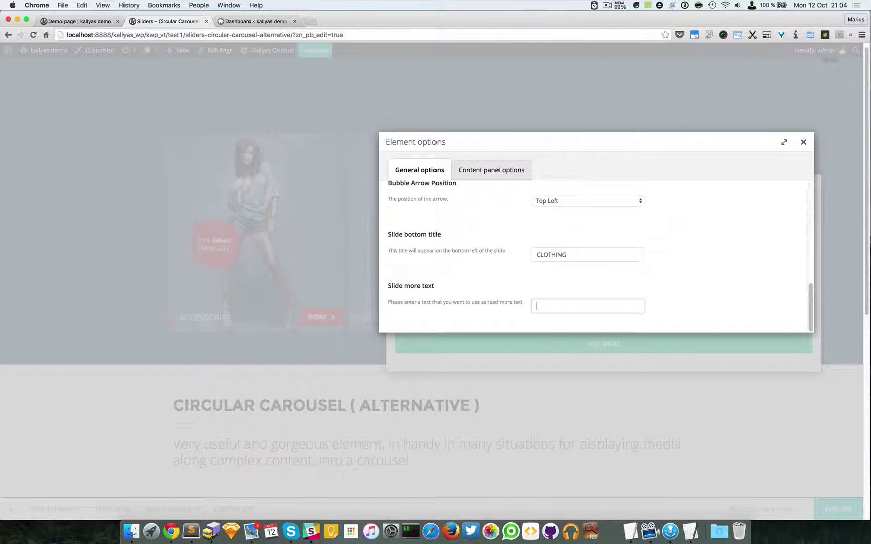
key("super+z")
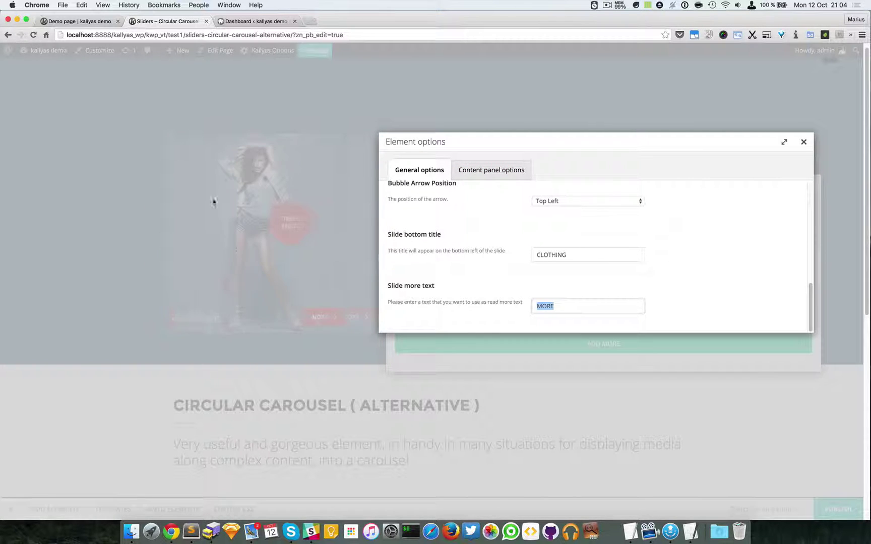
- Show the slide's content panel settings: content title, text, READ MORE text and # link
left_click(481, 166)
scroll(485, 298, "up", 5)
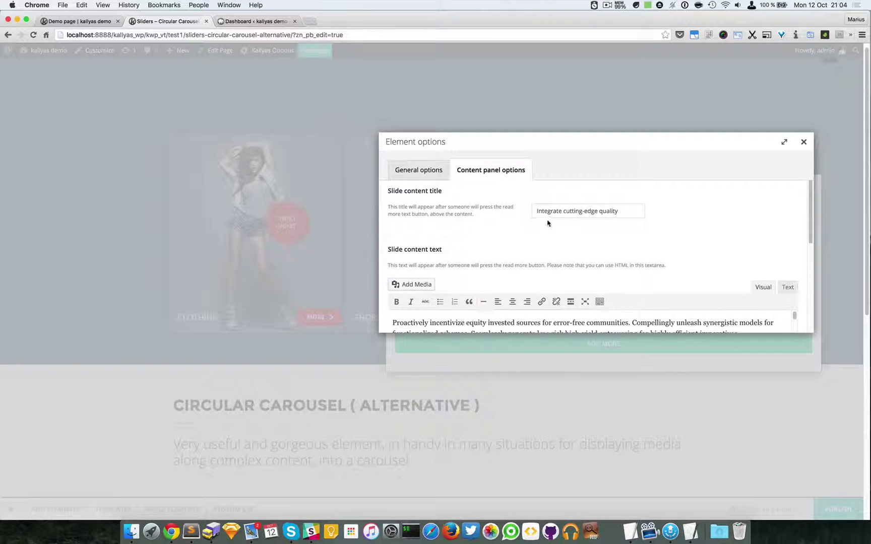
left_click_drag(619, 210, 531, 211)
left_click(604, 210)
scroll(586, 259, "down", 5)
scroll(548, 224, "down", 1)
scroll(559, 235, "down", 3)
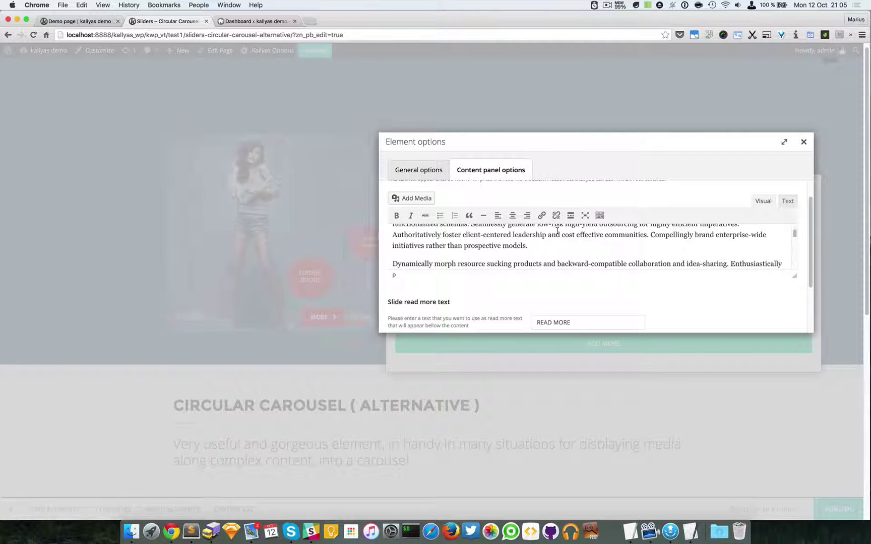
scroll(558, 235, "down", 3)
scroll(517, 265, "down", 3)
scroll(484, 299, "down", 1)
scroll(485, 308, "down", 3)
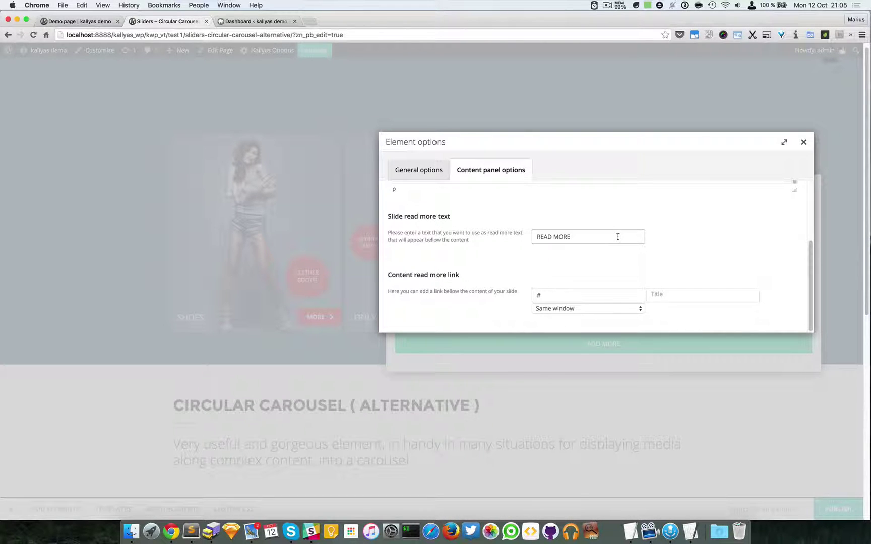
left_click(622, 296)
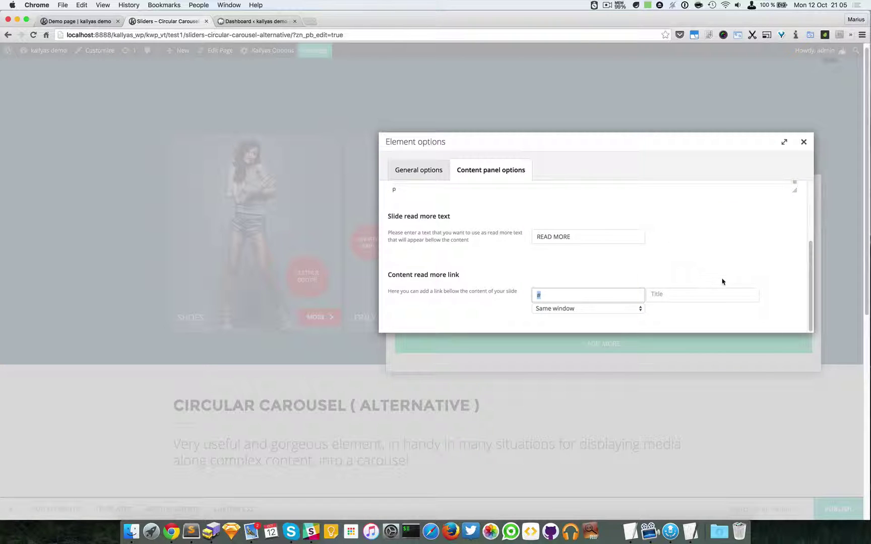
scroll(723, 282, "up", 3)
scroll(723, 282, "up", 3)
scroll(681, 238, "up", 2)
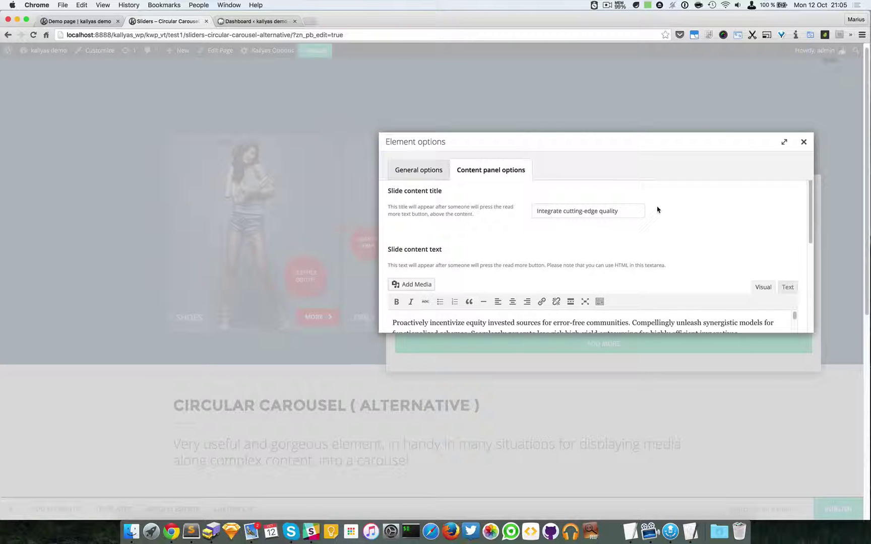
- Switch back to the slide's General options showing the slide image
left_click(416, 172)
scroll(574, 241, "down", 3)
scroll(573, 241, "down", 5)
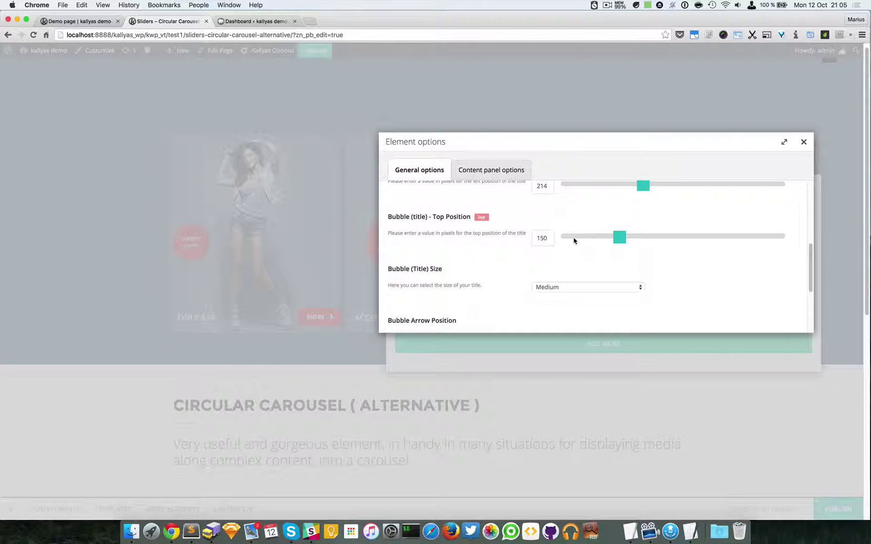
scroll(581, 266, "down", 3)
scroll(580, 266, "down", 2)
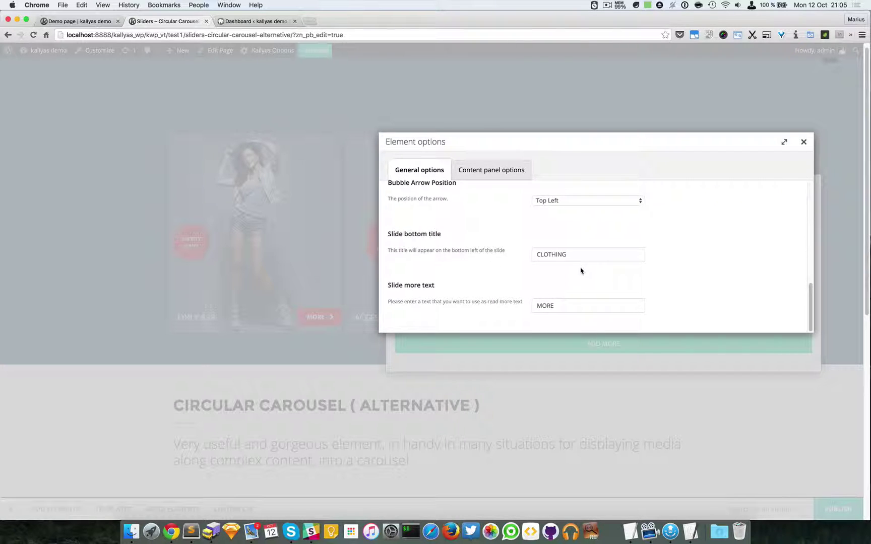
scroll(580, 272, "up", 8)
scroll(581, 272, "up", 3)
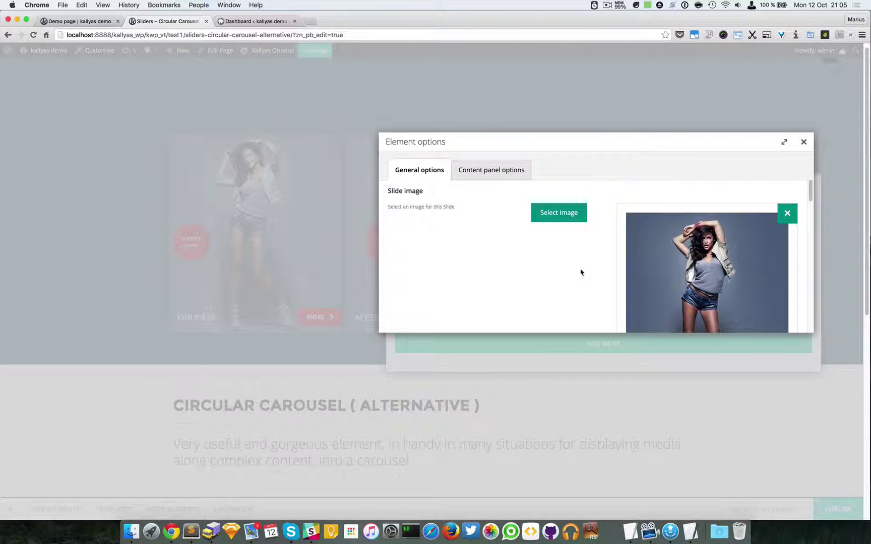